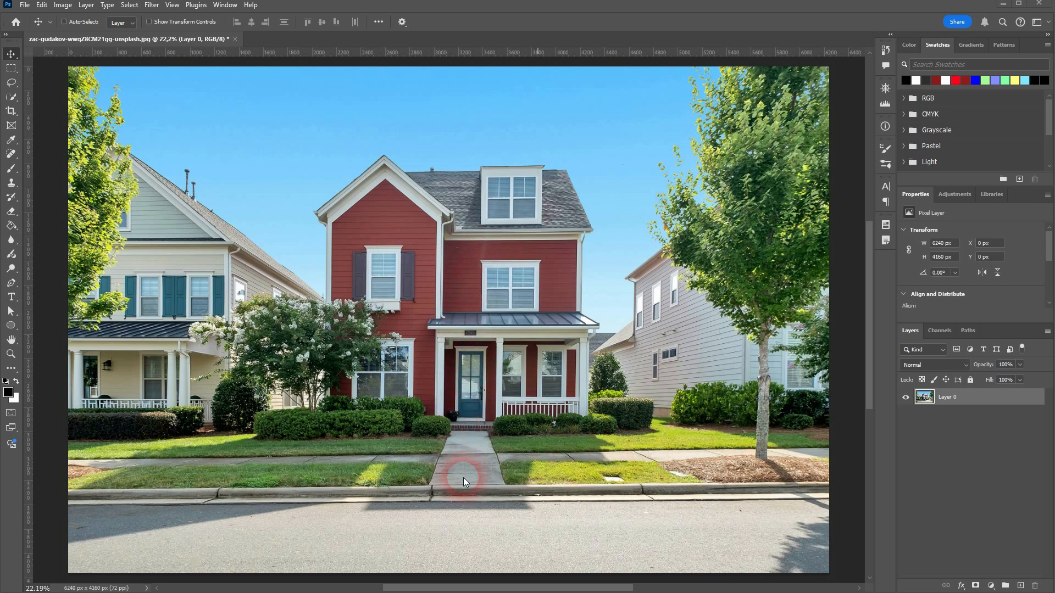
Examine the front door, walkway and neighbouring house in the photo up close.
{"action": "left_click_drag", "start_coordinate": [463, 477], "coordinate": [463, 470]}
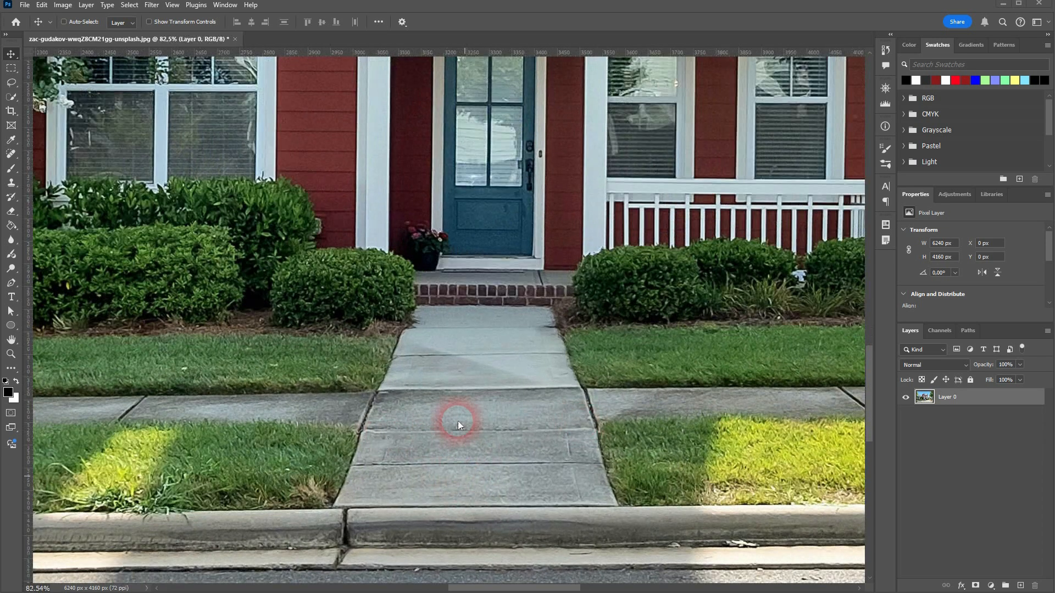
{"action": "scroll", "coordinate": [536, 220], "scroll_direction": "up", "scroll_amount": 5}
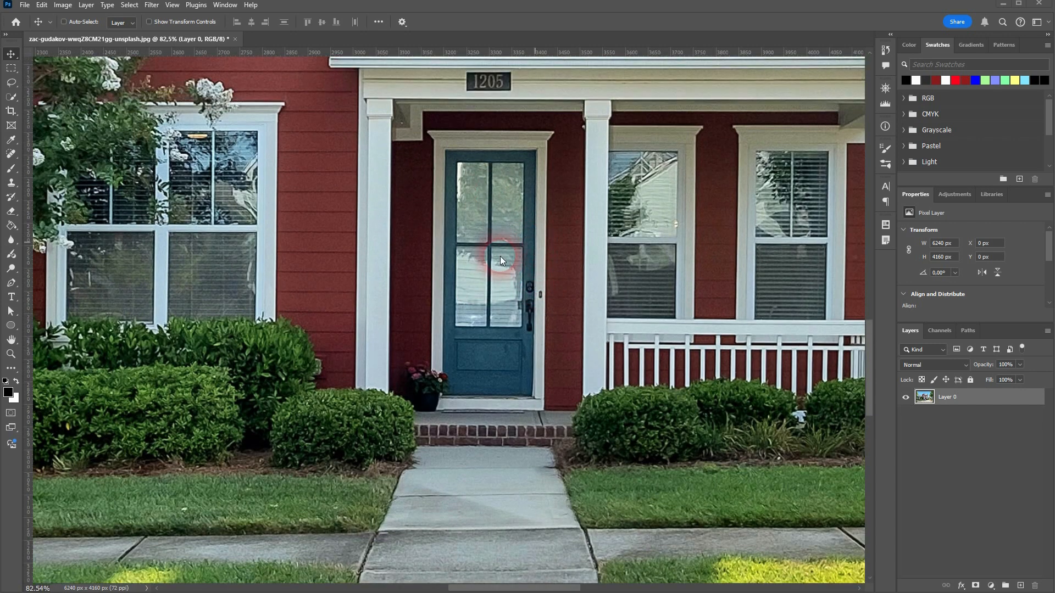
{"action": "scroll", "coordinate": [500, 256], "scroll_direction": "down", "scroll_amount": 5}
{"action": "left_click_drag", "start_coordinate": [388, 391], "coordinate": [434, 431]}
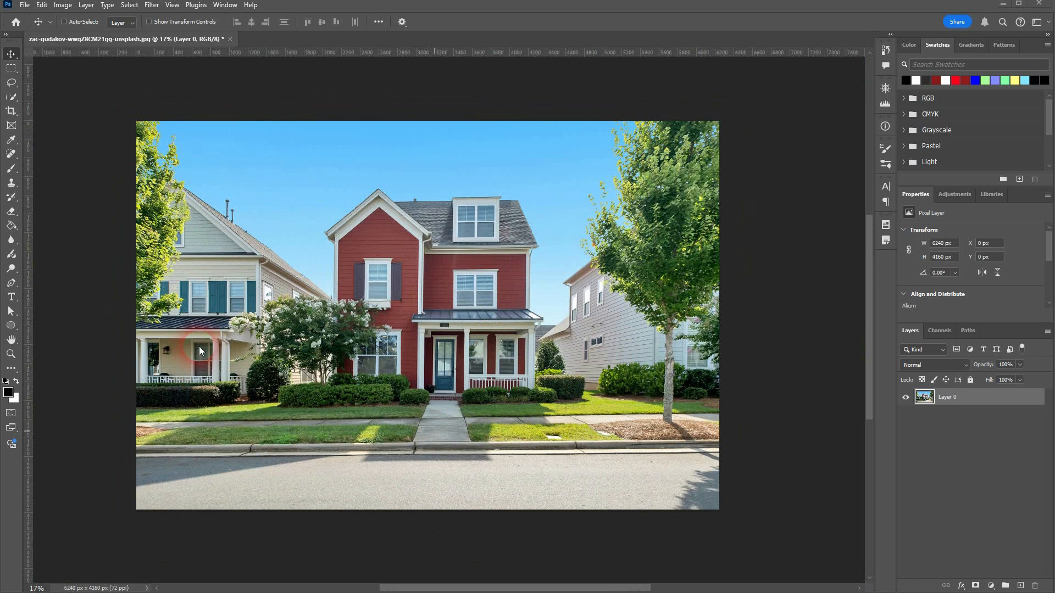
{"action": "scroll", "coordinate": [634, 312], "scroll_direction": "up", "scroll_amount": 2}
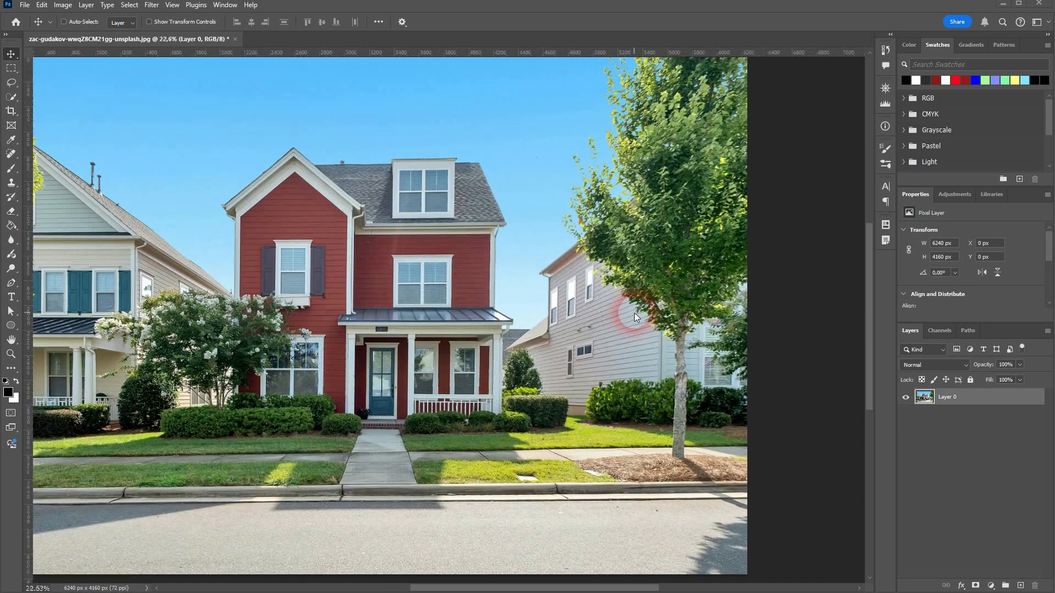
{"action": "scroll", "coordinate": [634, 312], "scroll_direction": "up", "scroll_amount": 5}
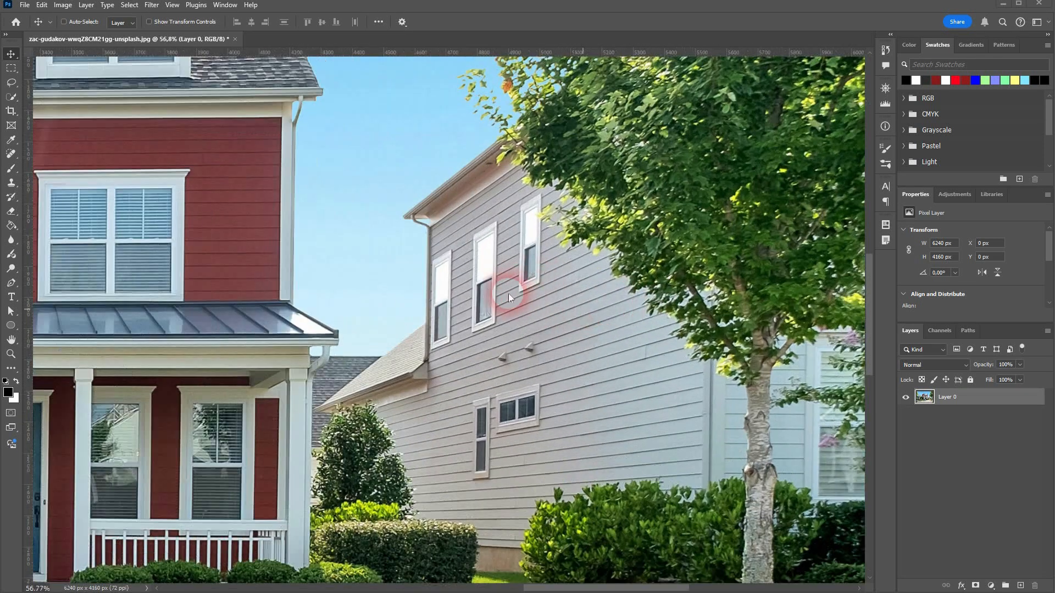
{"action": "scroll", "coordinate": [388, 382], "scroll_direction": "down", "scroll_amount": 5}
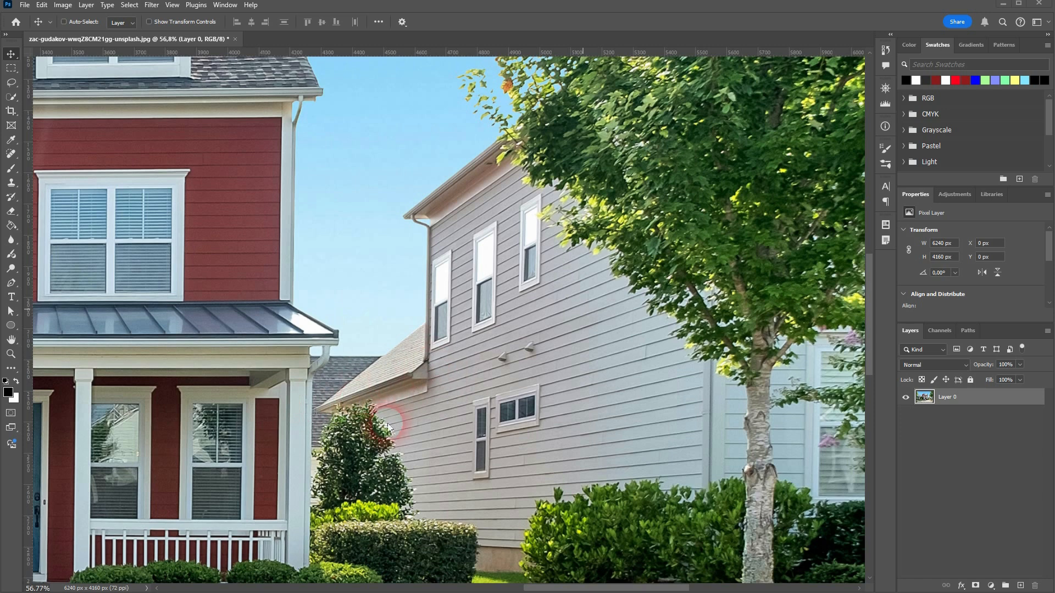
{"action": "scroll", "coordinate": [262, 523], "scroll_direction": "up", "scroll_amount": 2}
{"action": "scroll", "coordinate": [262, 523], "scroll_direction": "up", "scroll_amount": 6}
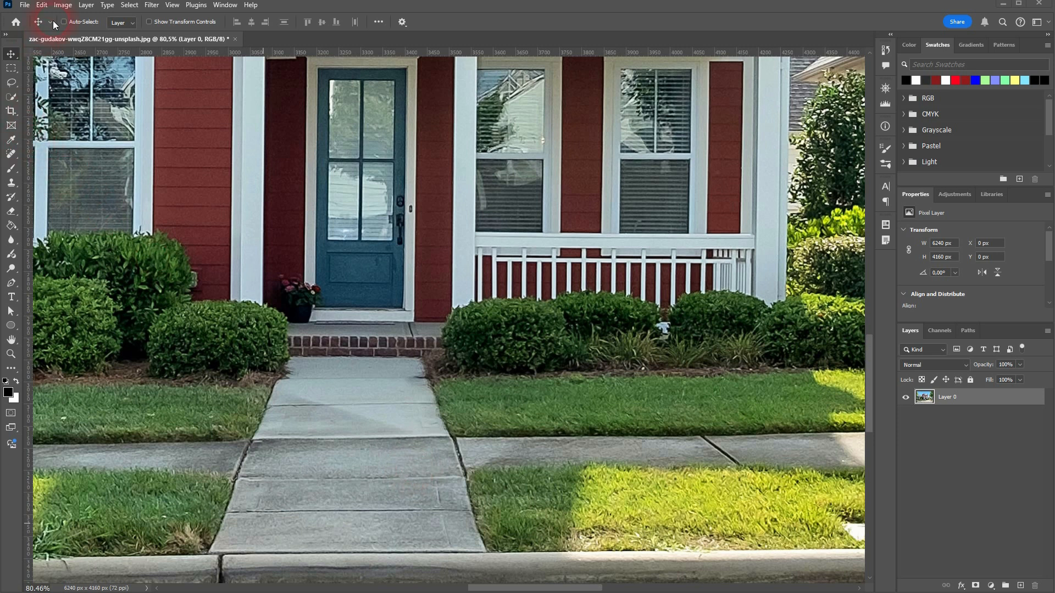
Open a custom measurement scale and measure the front door's height with the ruler as its pixel length, about 547 pixels.
{"action": "left_click", "coordinate": [62, 5]}
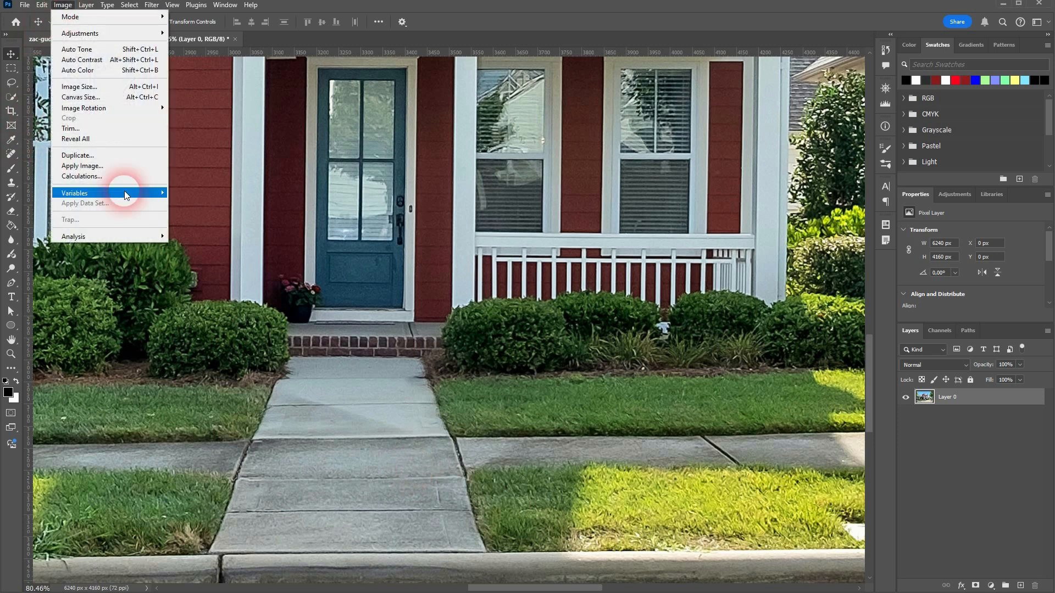
{"action": "mouse_move", "coordinate": [136, 240]}
{"action": "mouse_move", "coordinate": [218, 238]}
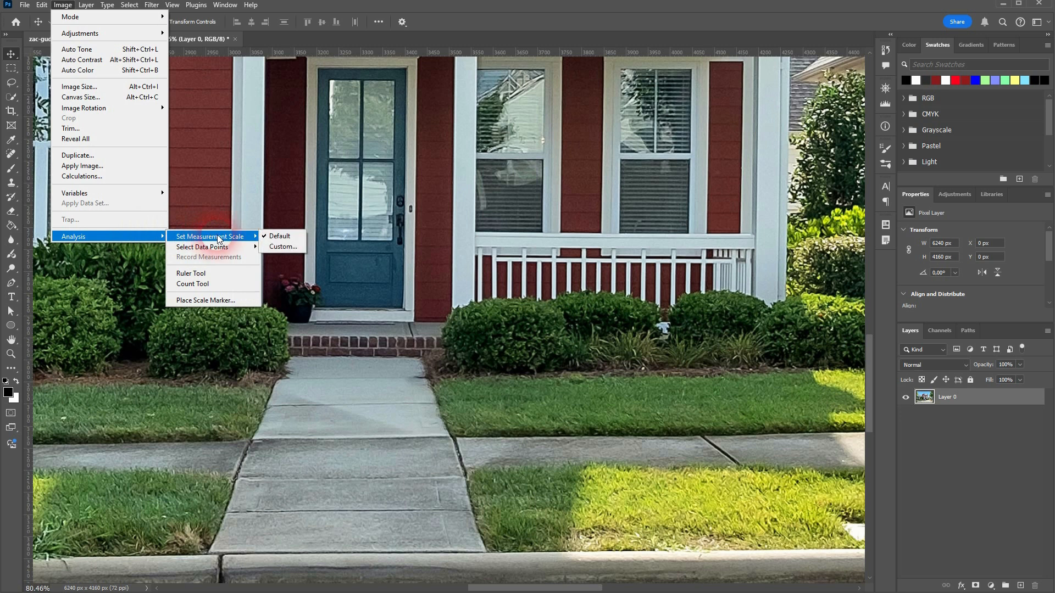
{"action": "left_click", "coordinate": [291, 249]}
{"action": "left_click_drag", "start_coordinate": [360, 19], "coordinate": [696, 106]}
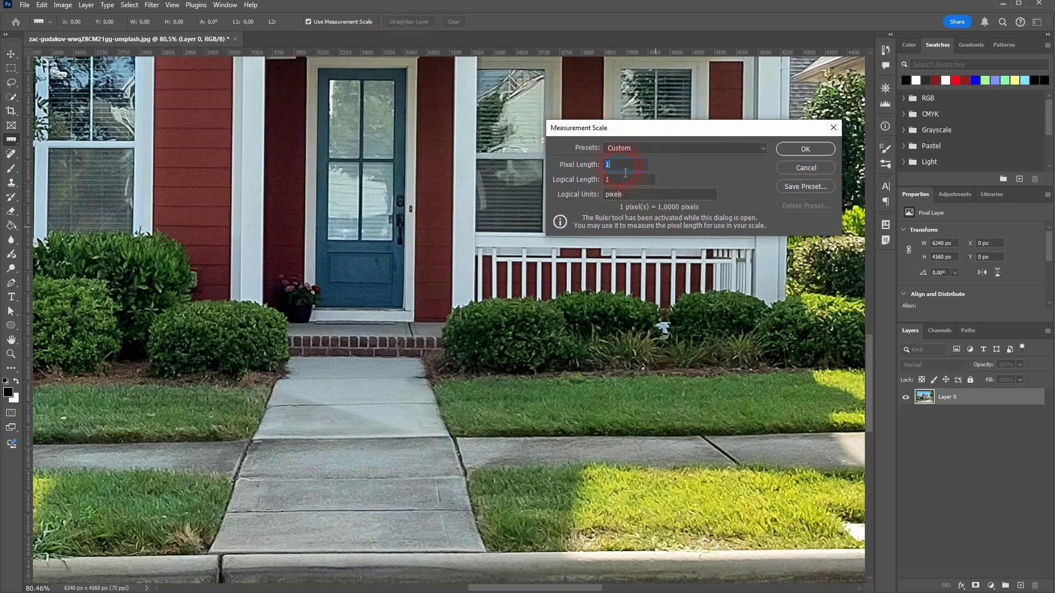
{"action": "left_click", "coordinate": [380, 384]}
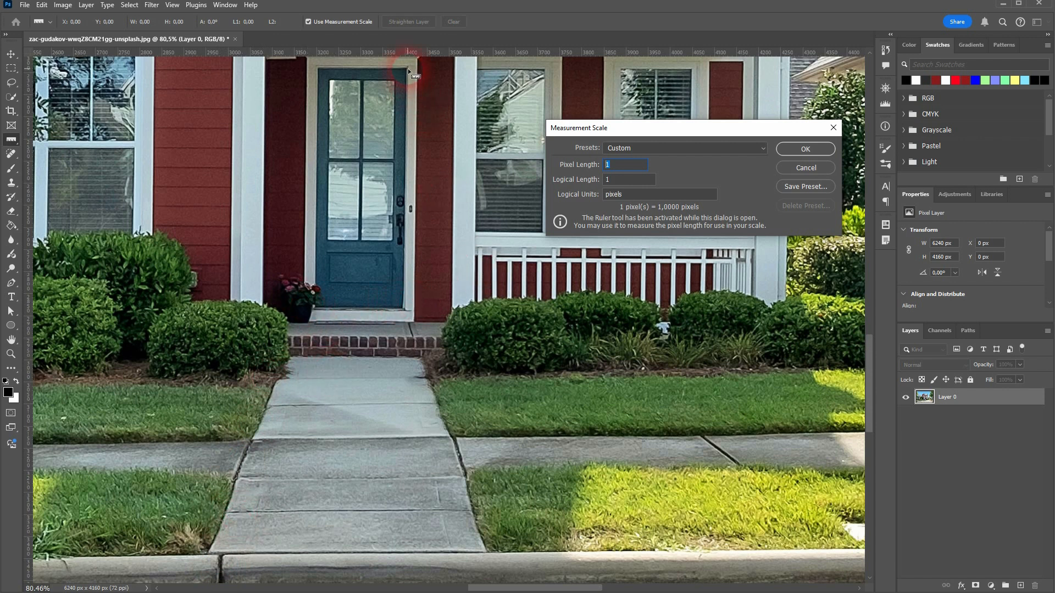
{"action": "left_click_drag", "start_coordinate": [407, 67], "coordinate": [405, 311]}
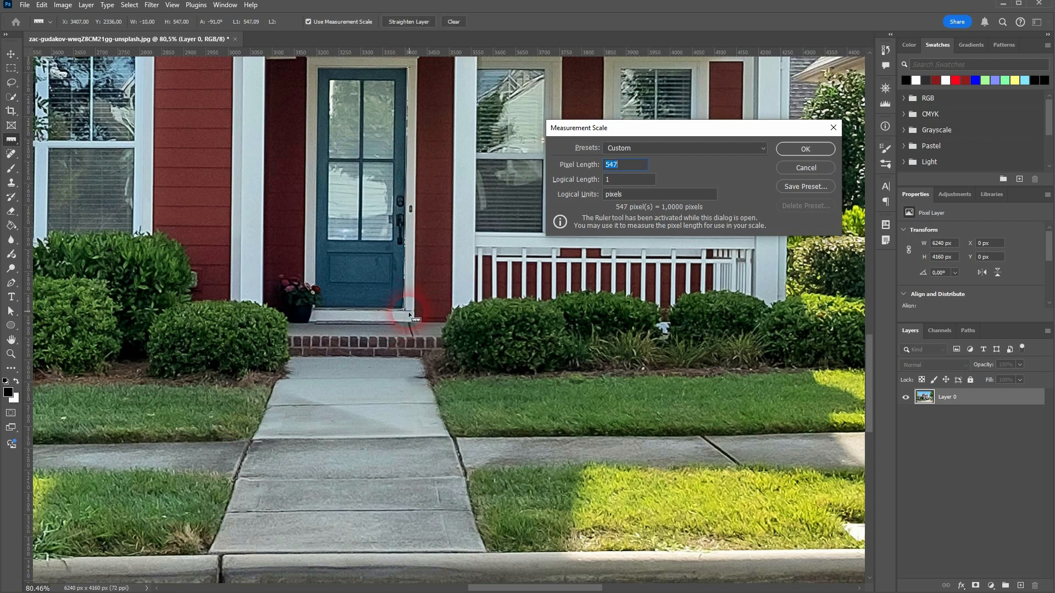
Set the measurement scale's logical length to 8 and its logical units to ft, and apply it.
{"action": "left_click", "coordinate": [636, 167]}
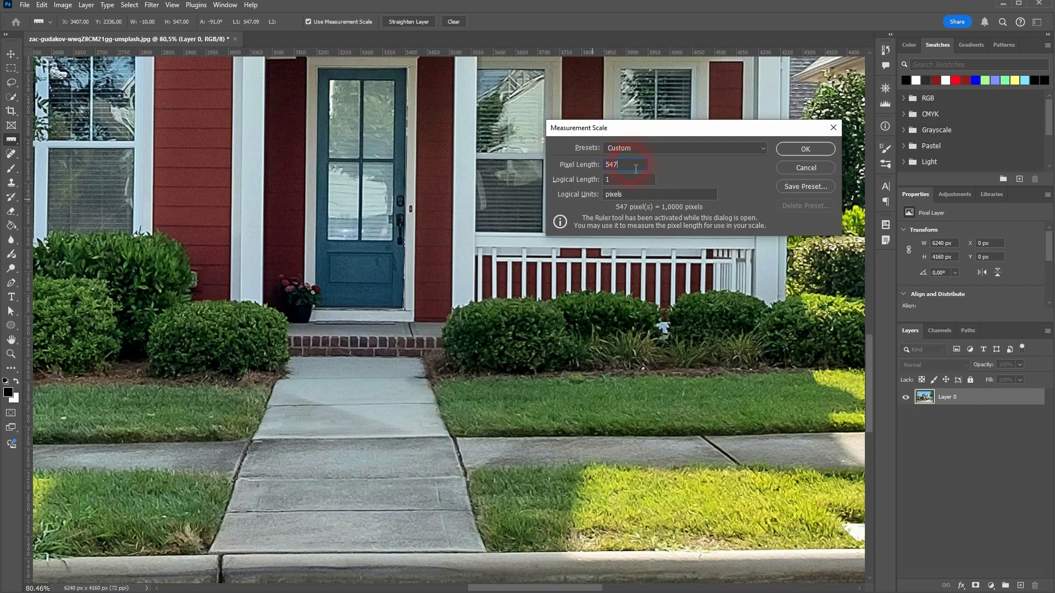
{"action": "left_click_drag", "start_coordinate": [637, 168], "coordinate": [594, 168]}
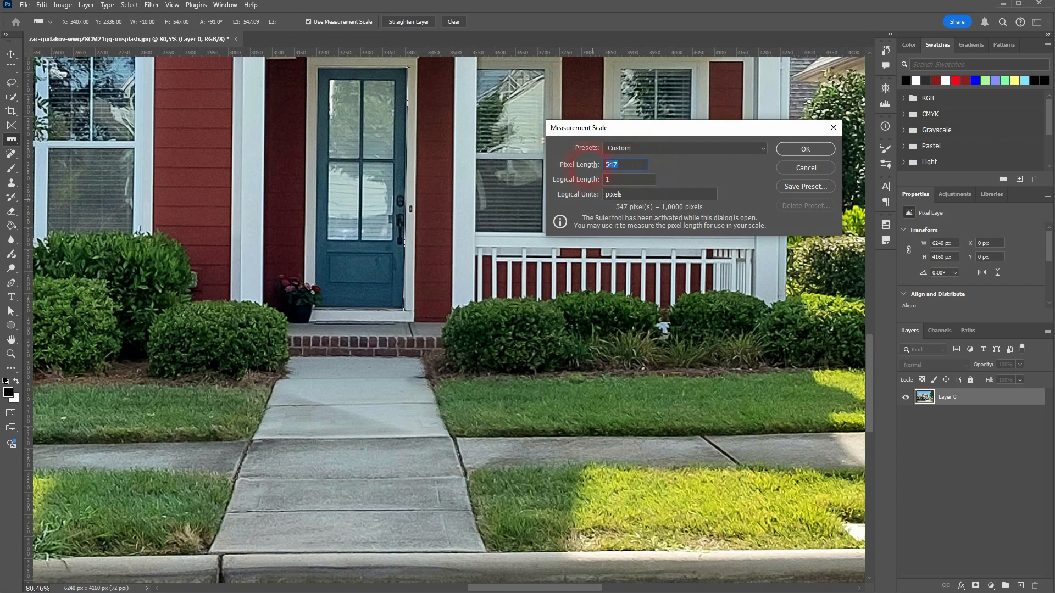
{"action": "left_click", "coordinate": [620, 184]}
{"action": "left_click", "coordinate": [632, 195]}
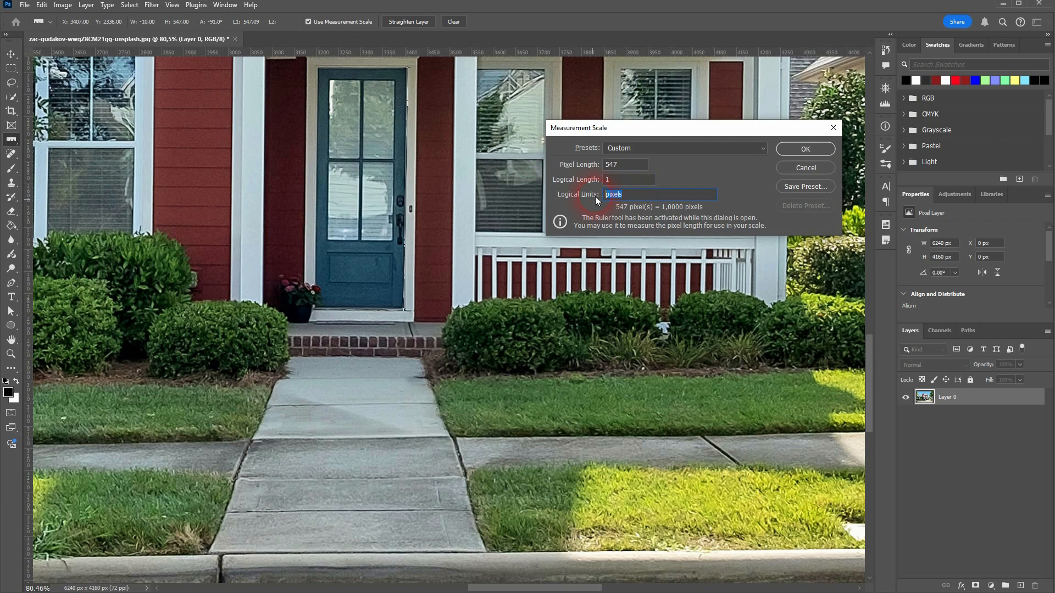
{"action": "type", "text": "ft"}
{"action": "left_click", "coordinate": [595, 183]}
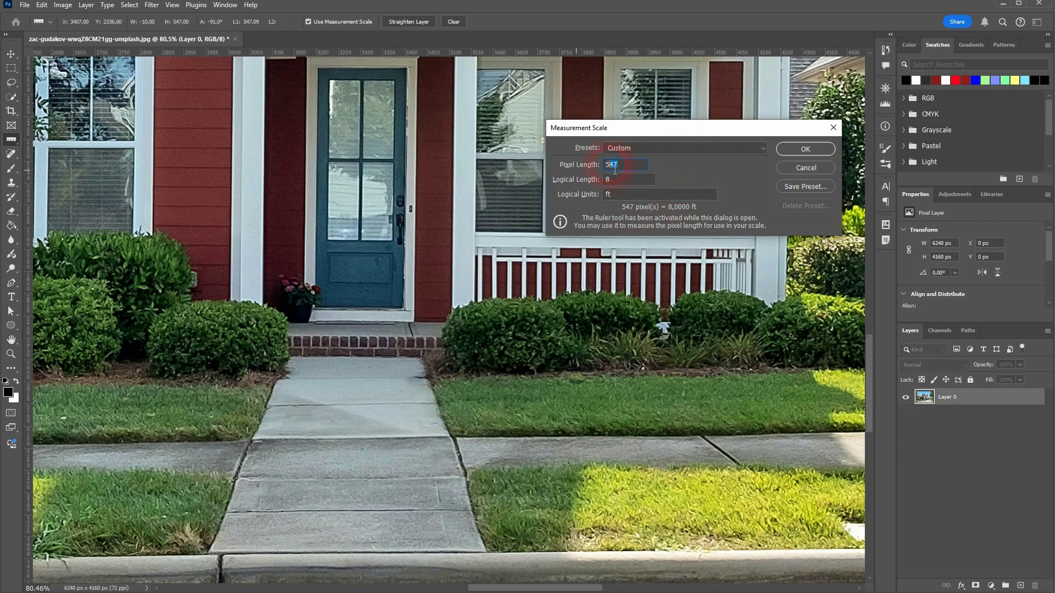
{"action": "left_click_drag", "start_coordinate": [616, 180], "coordinate": [603, 184]}
{"action": "left_click", "coordinate": [803, 151]}
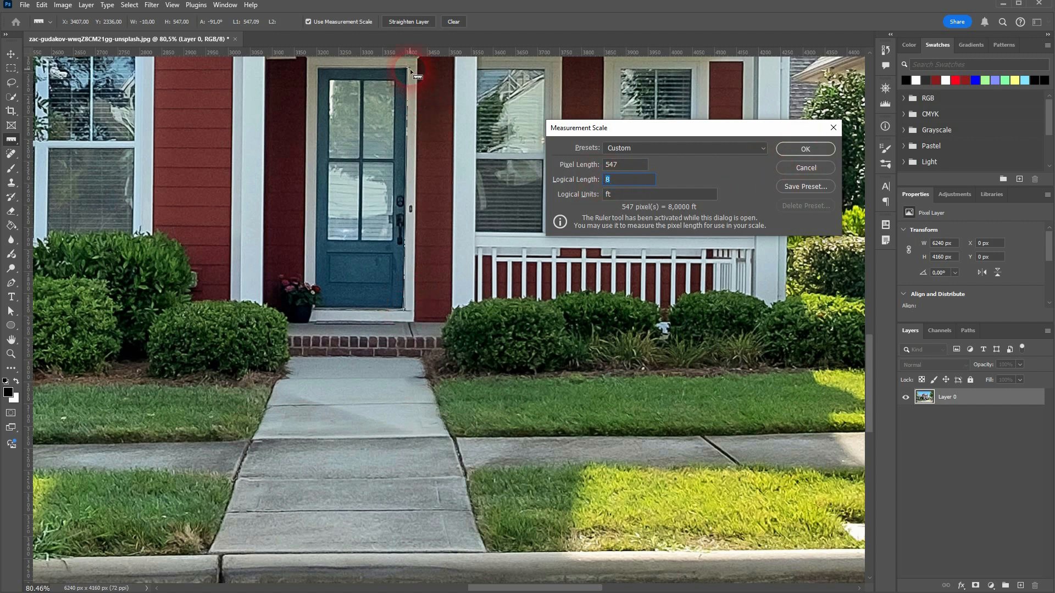
{"action": "double_click", "coordinate": [612, 164]}
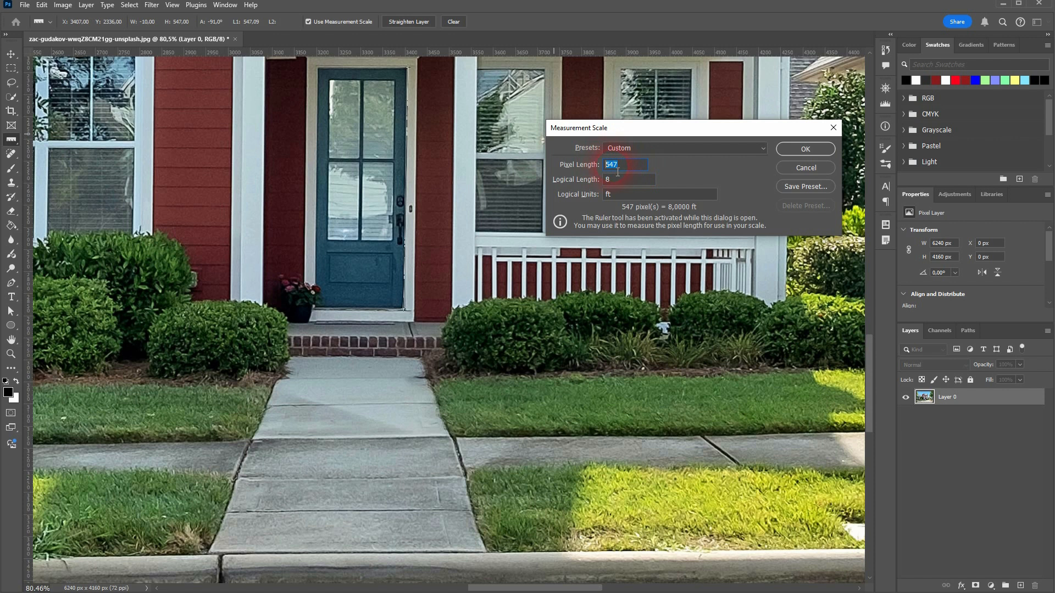
{"action": "left_click", "coordinate": [802, 149]}
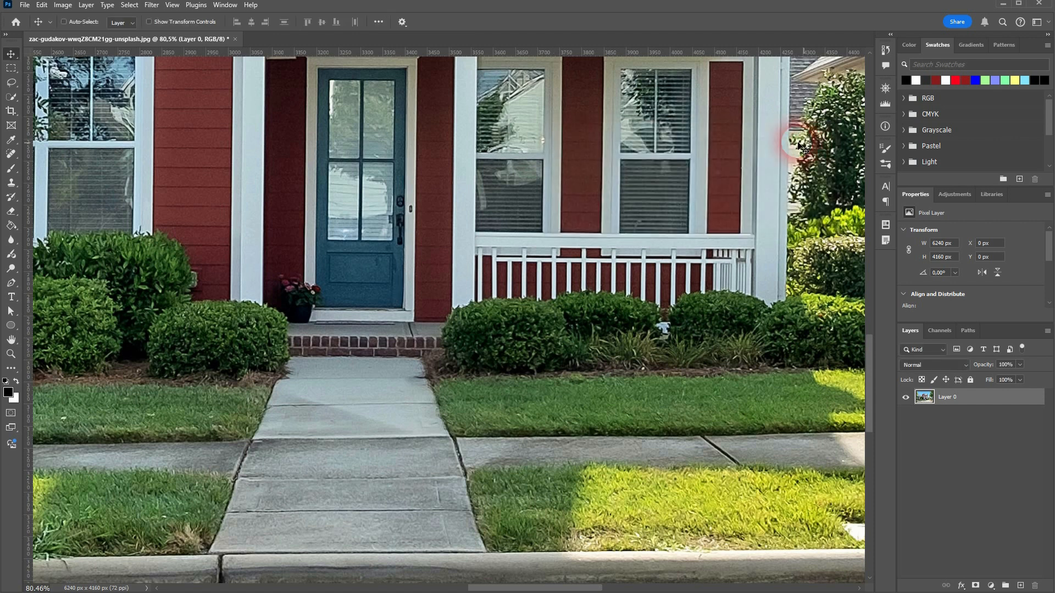
Activate the Ruler tool with Use Measurement Scale enabled and clear the existing ruler line.
{"action": "left_click", "coordinate": [10, 144]}
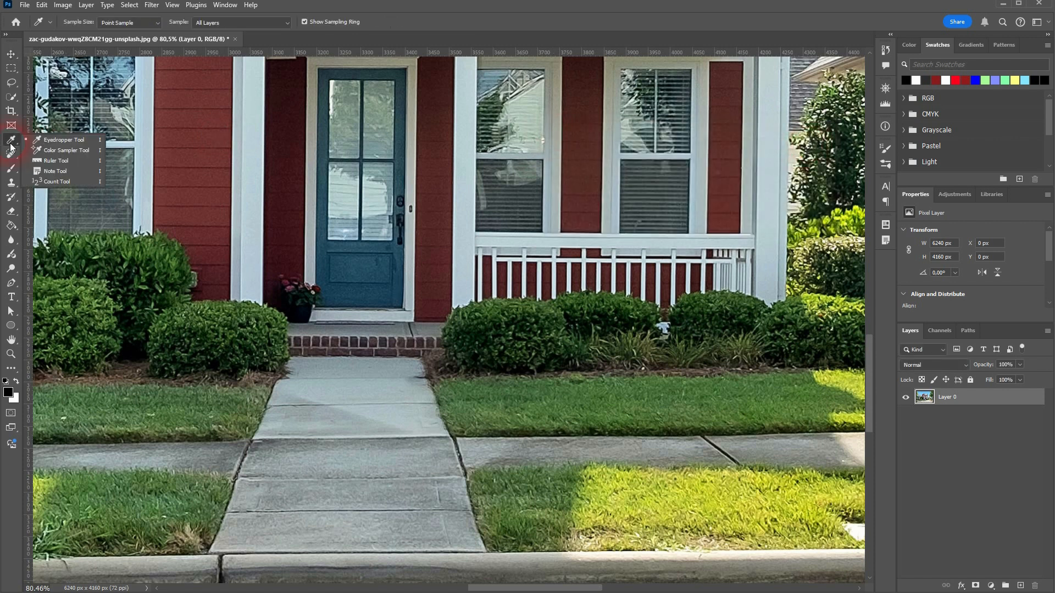
{"action": "left_click", "coordinate": [61, 160]}
{"action": "left_click", "coordinate": [309, 22]}
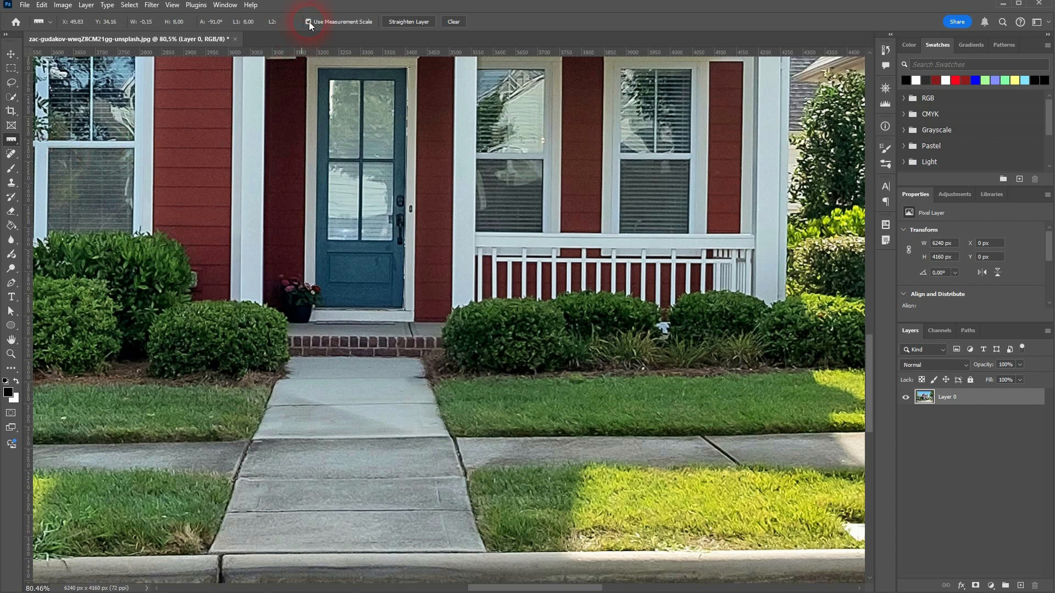
{"action": "left_click", "coordinate": [308, 21]}
{"action": "left_click", "coordinate": [311, 21]}
{"action": "left_click", "coordinate": [458, 23]}
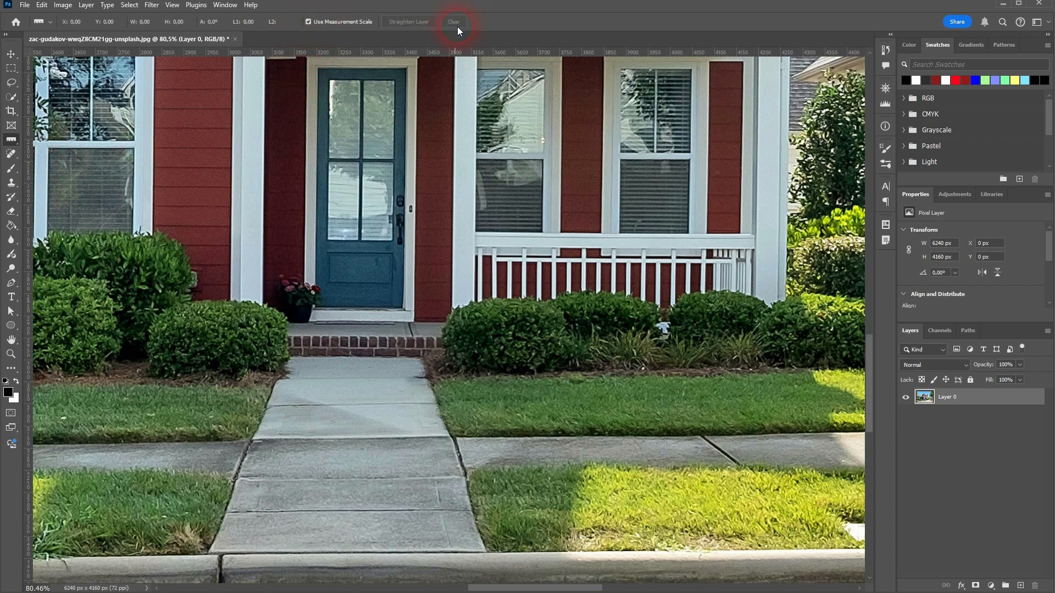
{"action": "left_click", "coordinate": [308, 20]}
{"action": "left_click", "coordinate": [308, 18]}
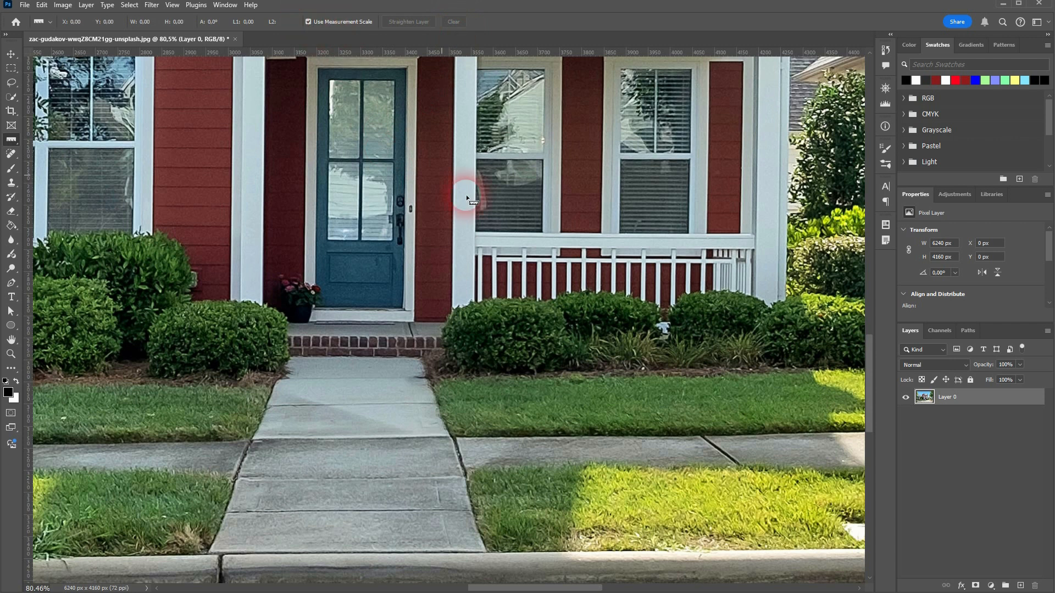
Measure the front door's height and the width of the window above the porch roof.
{"action": "scroll", "coordinate": [466, 194], "scroll_direction": "up", "scroll_amount": 6}
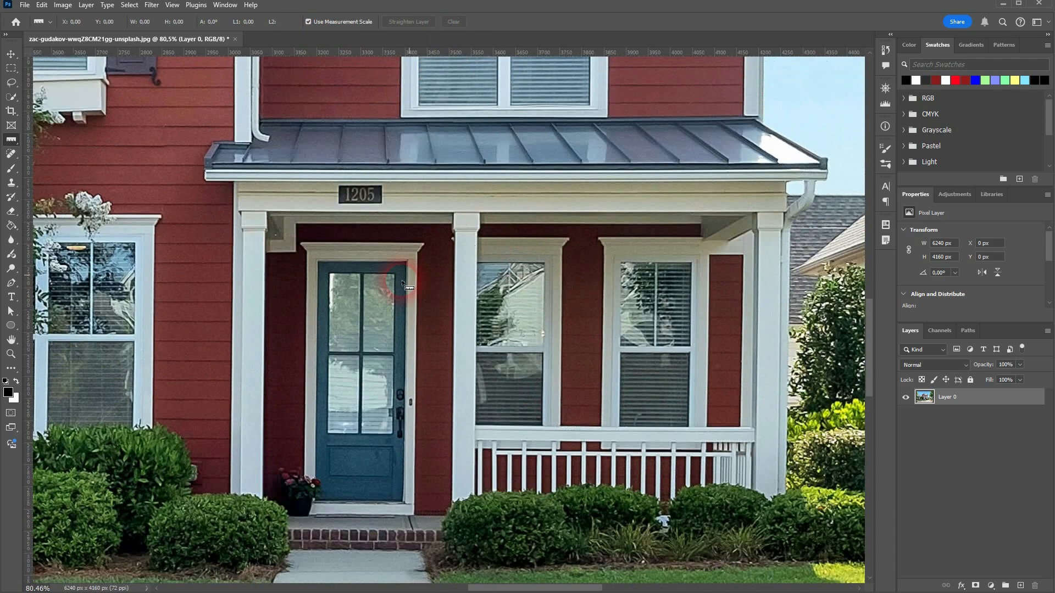
{"action": "mouse_move", "coordinate": [407, 262]}
{"action": "left_mouse_down"}
{"action": "mouse_move", "coordinate": [431, 395]}
{"action": "mouse_move", "coordinate": [404, 504]}
{"action": "left_mouse_up"}
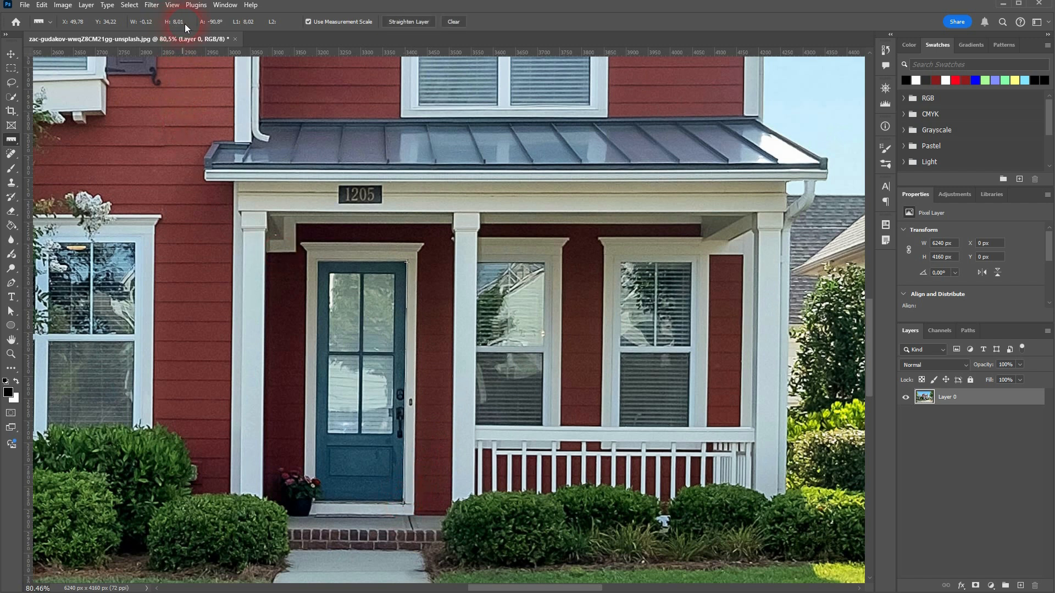
{"action": "scroll", "coordinate": [529, 255], "scroll_direction": "up", "scroll_amount": 6}
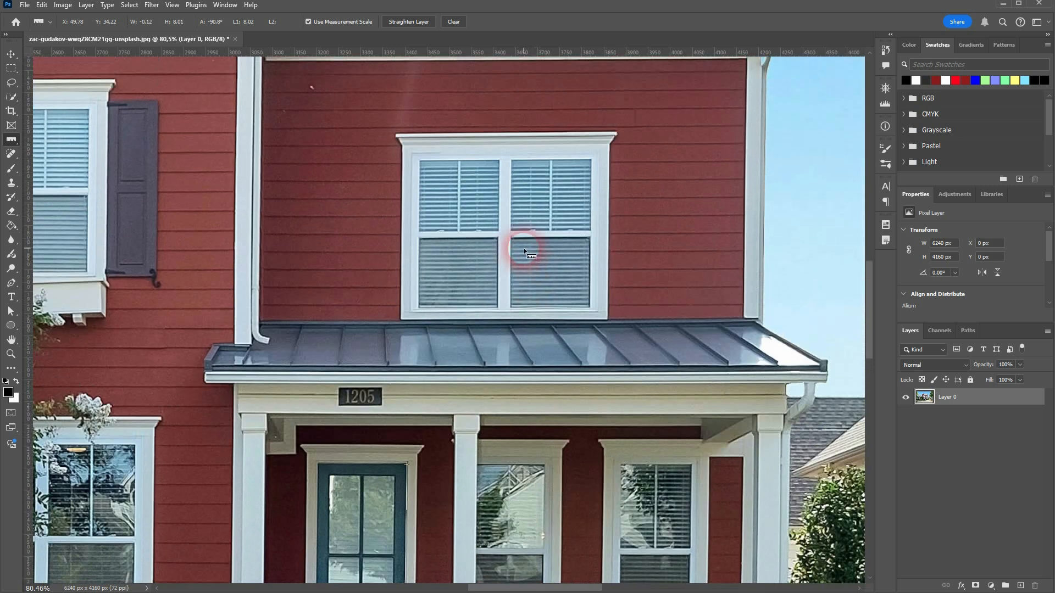
{"action": "scroll", "coordinate": [523, 248], "scroll_direction": "up", "scroll_amount": 1}
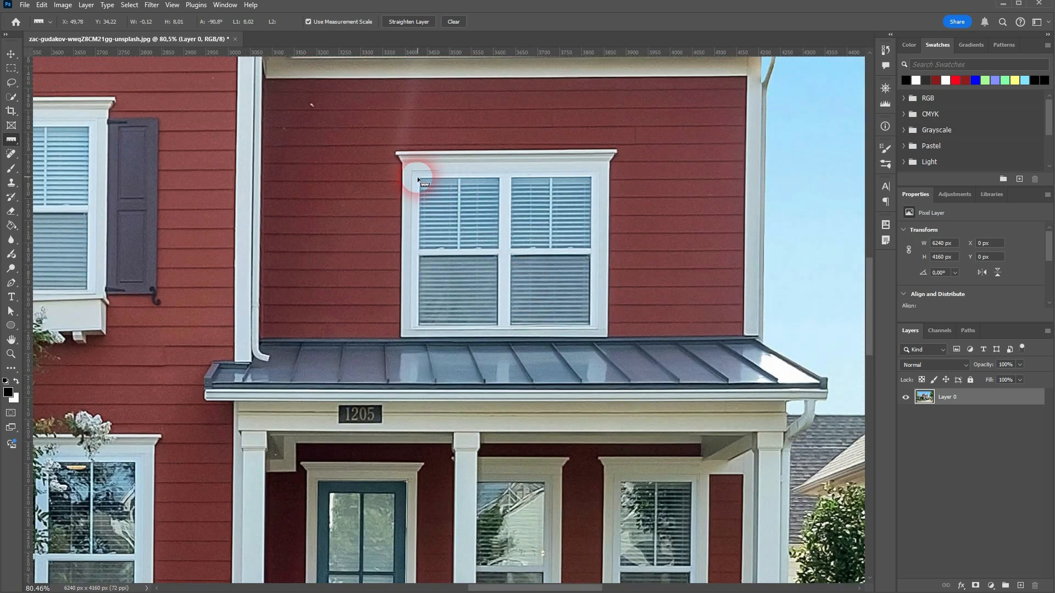
{"action": "left_click_drag", "start_coordinate": [412, 172], "coordinate": [597, 172]}
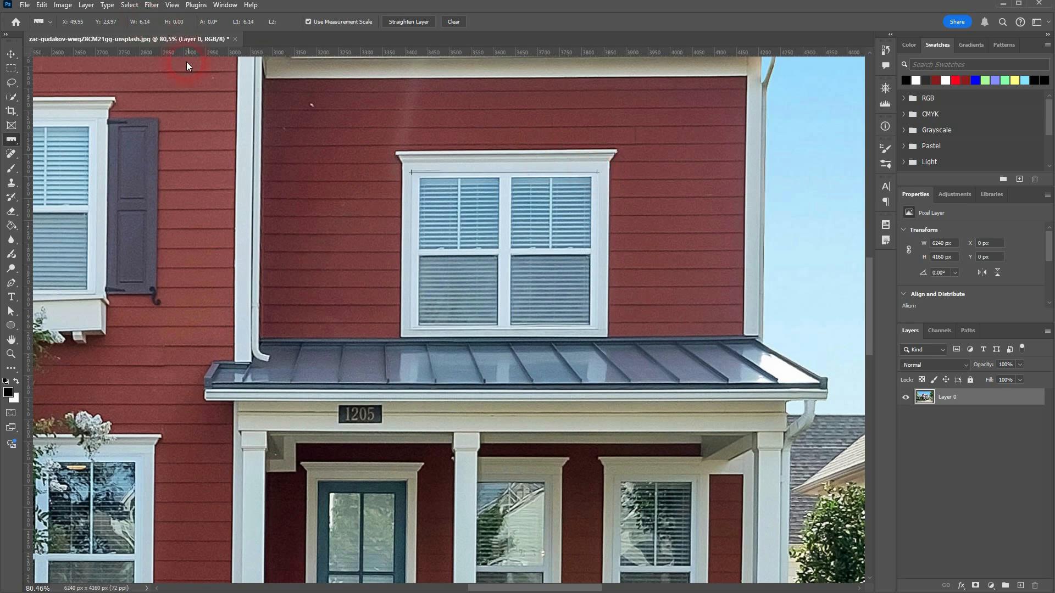
Measure the width of the eave below the dormer and the red house's height from the ground to the main roof ridge.
{"action": "scroll", "coordinate": [351, 243], "scroll_direction": "down", "scroll_amount": 8}
{"action": "scroll", "coordinate": [330, 231], "scroll_direction": "up", "scroll_amount": 4}
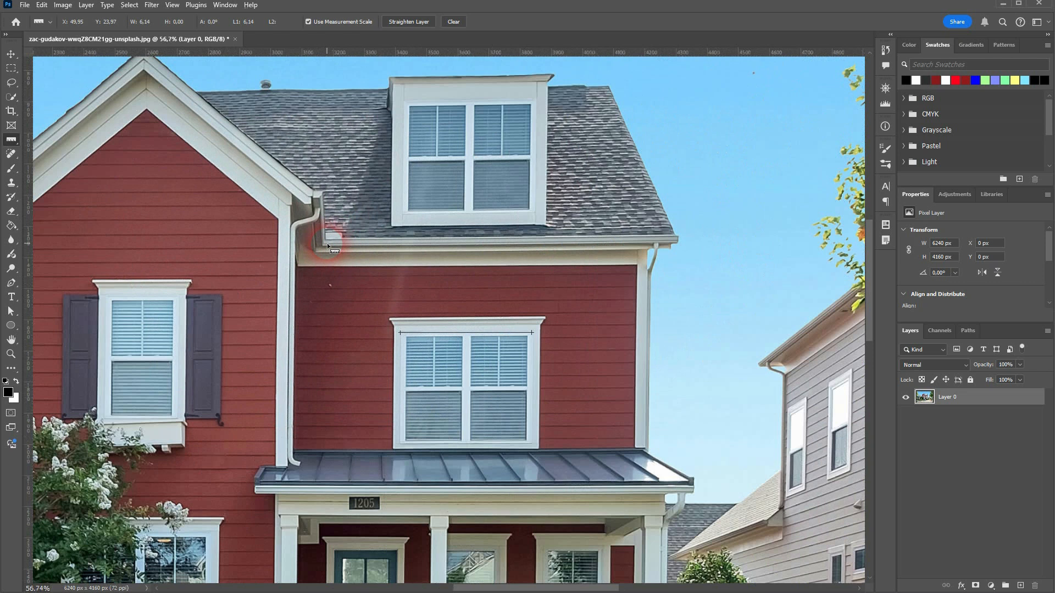
{"action": "left_click_drag", "start_coordinate": [328, 246], "coordinate": [679, 237]}
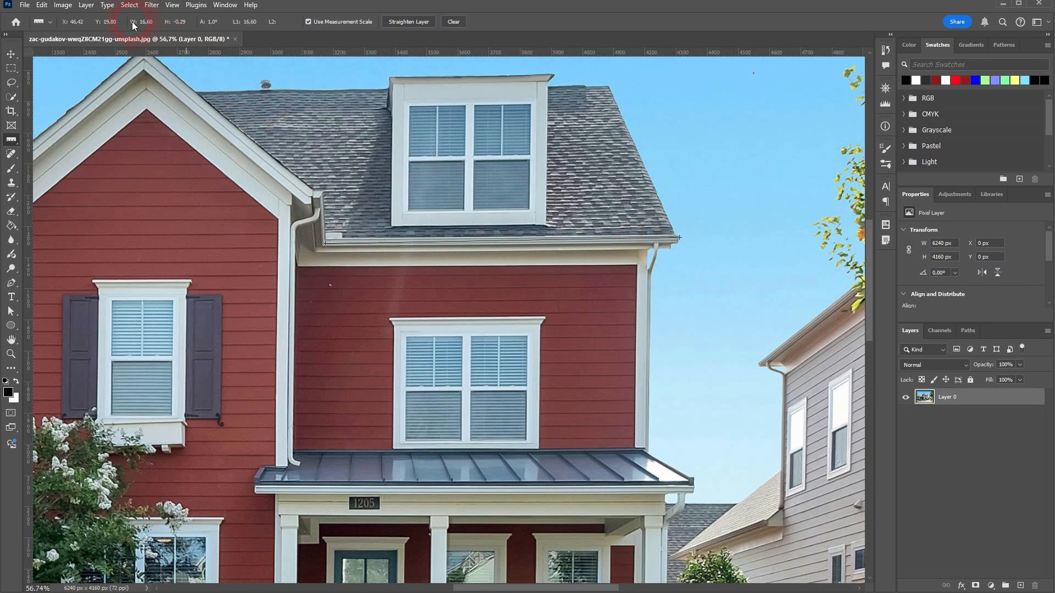
{"action": "scroll", "coordinate": [398, 332], "scroll_direction": "down", "scroll_amount": 4}
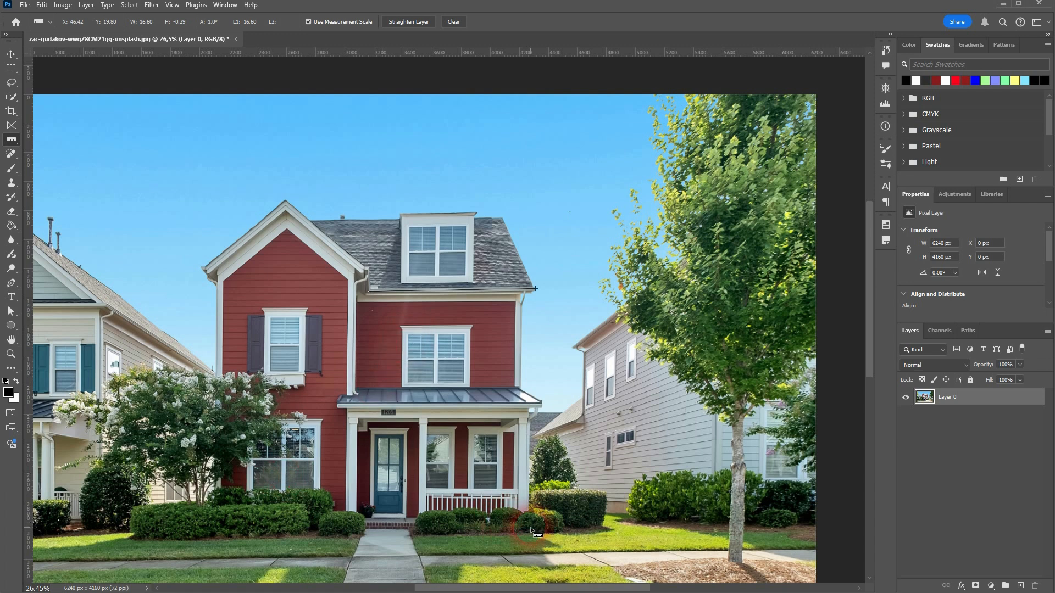
{"action": "left_click_drag", "start_coordinate": [530, 529], "coordinate": [530, 216]}
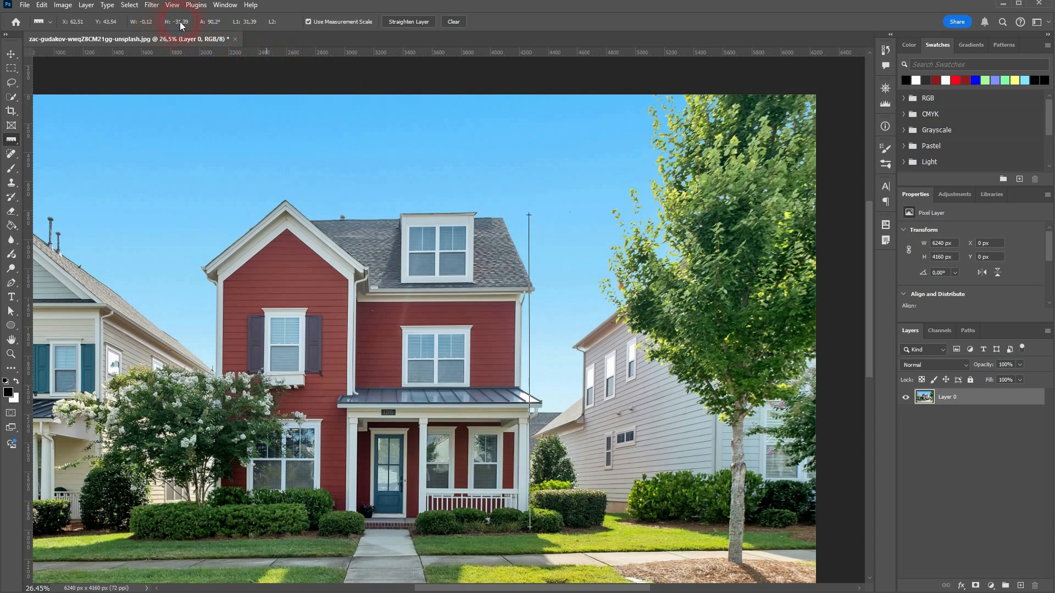
Measure the red house's full width along its base.
{"action": "scroll", "coordinate": [375, 400], "scroll_direction": "down", "scroll_amount": 4}
{"action": "scroll", "coordinate": [375, 399], "scroll_direction": "up", "scroll_amount": 4}
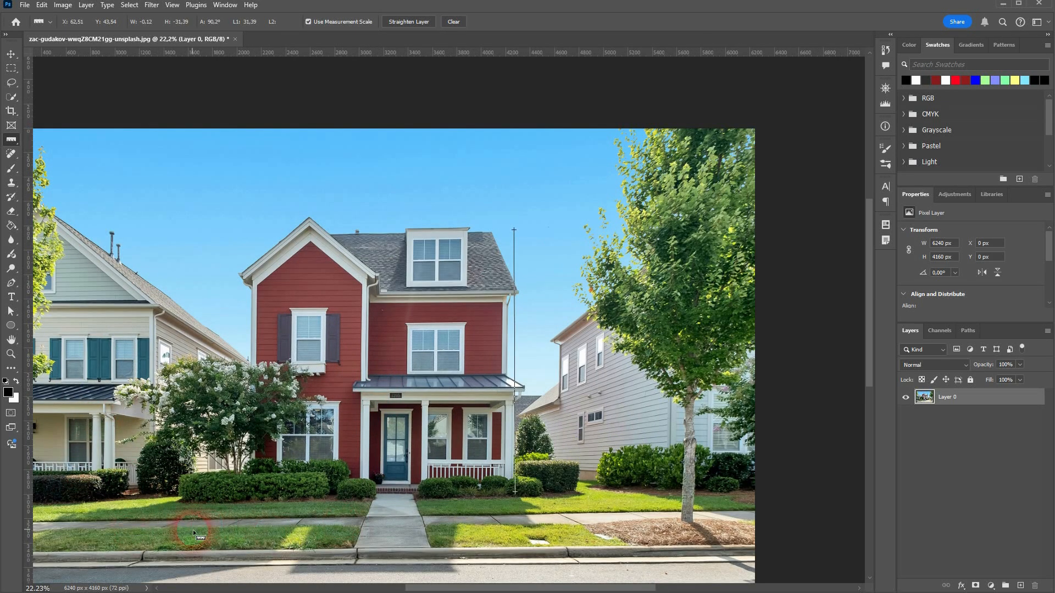
{"action": "scroll", "coordinate": [387, 531], "scroll_direction": "up", "scroll_amount": 4}
{"action": "scroll", "coordinate": [387, 529], "scroll_direction": "down", "scroll_amount": 2}
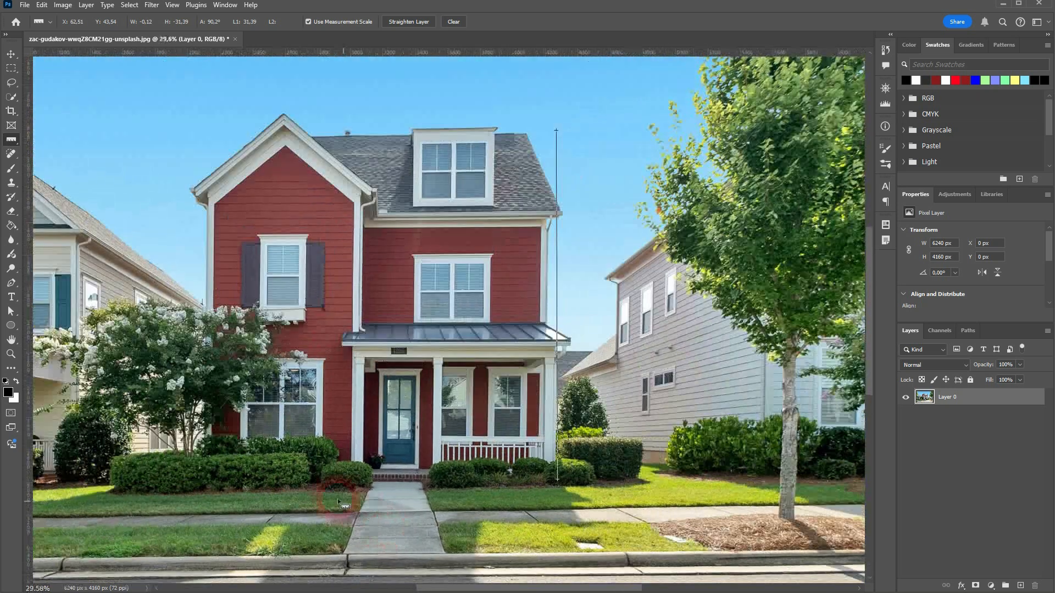
{"action": "left_click_drag", "start_coordinate": [205, 471], "coordinate": [555, 473]}
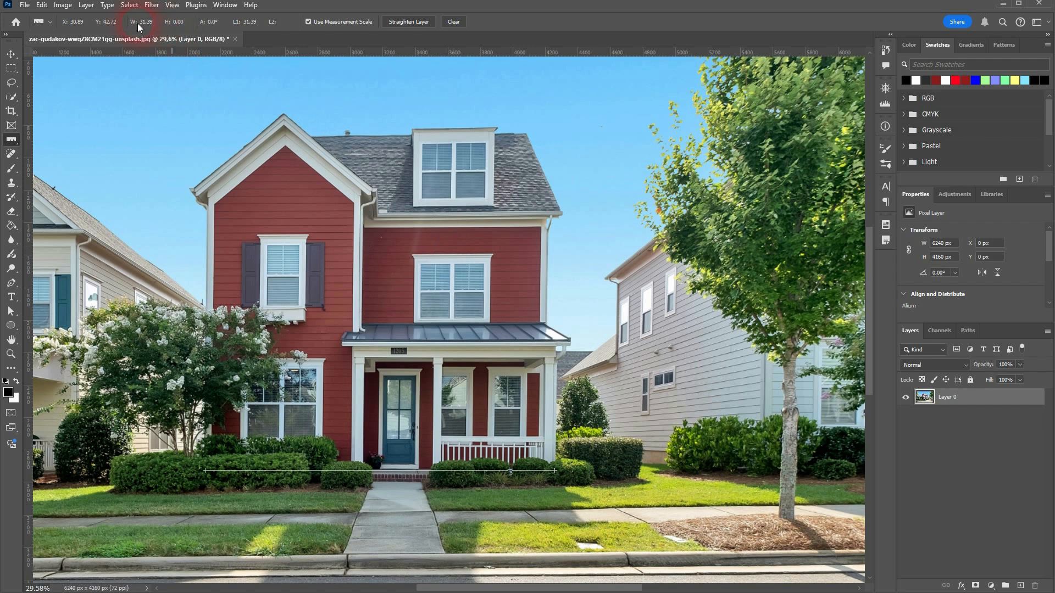
Measure the height of the large tree beside the red house from its trunk base to the photo's upper edge, and clear the ruler line.
{"action": "left_click", "coordinate": [308, 22]}
{"action": "left_click", "coordinate": [308, 22]}
{"action": "scroll", "coordinate": [790, 528], "scroll_direction": "down", "scroll_amount": 2}
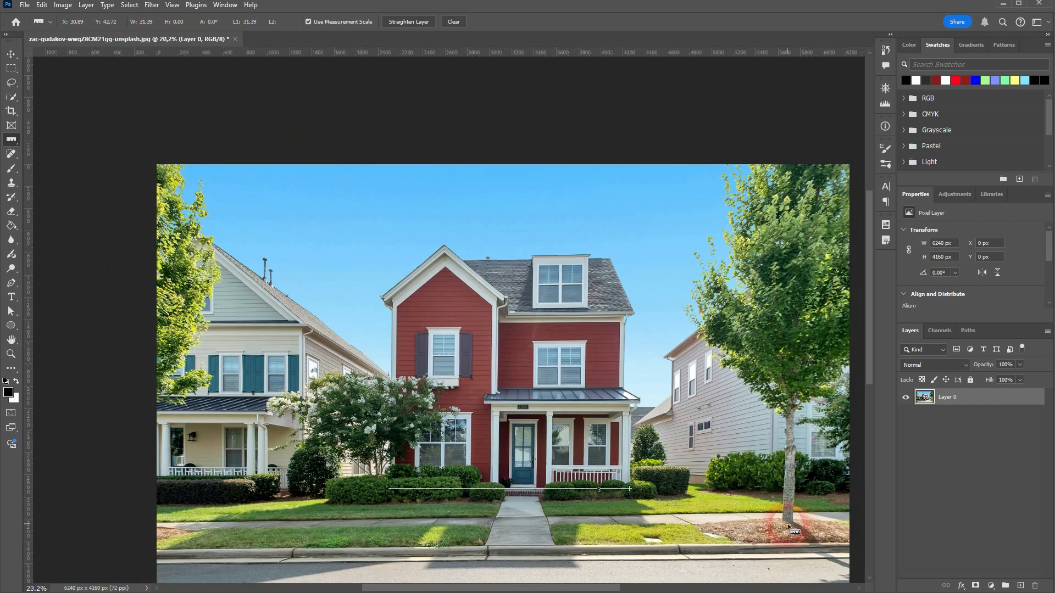
{"action": "left_click_drag", "start_coordinate": [787, 522], "coordinate": [798, 163]}
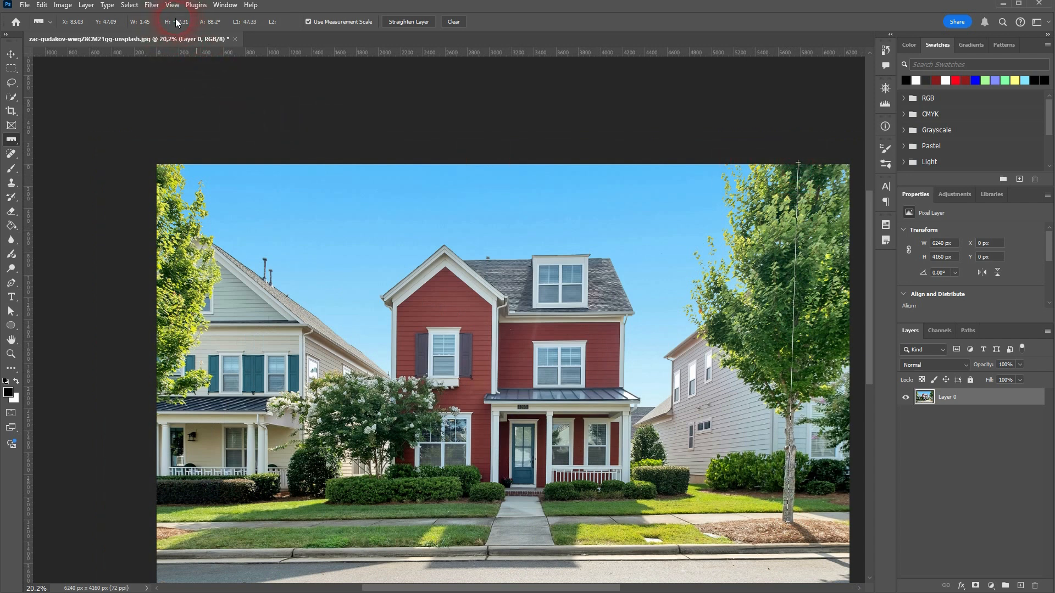
{"action": "left_click", "coordinate": [456, 21]}
Reset the document's measurement scale to Default.
{"action": "left_click", "coordinate": [63, 6]}
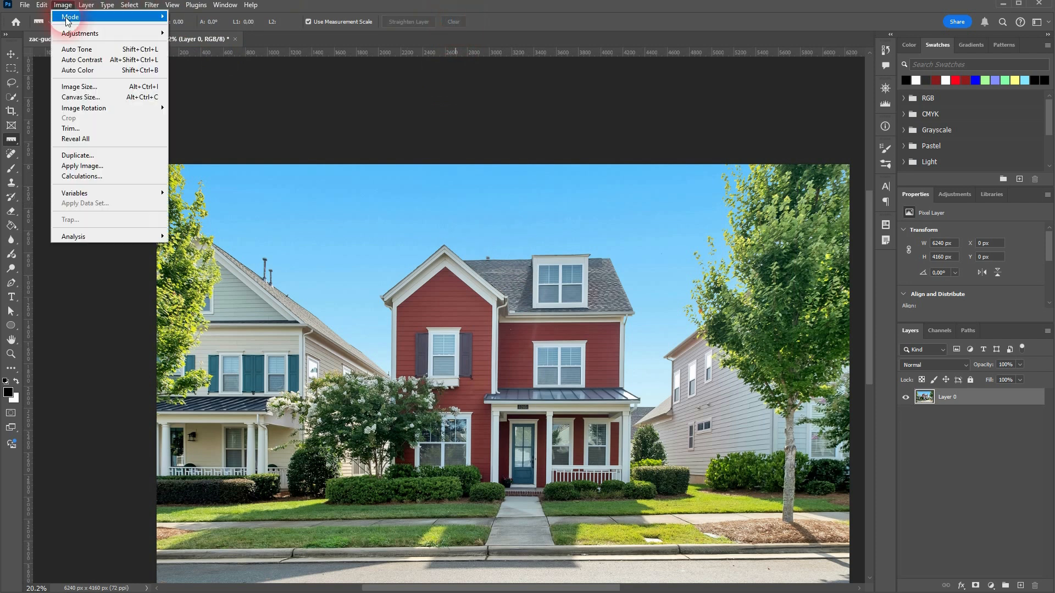
{"action": "mouse_move", "coordinate": [118, 237]}
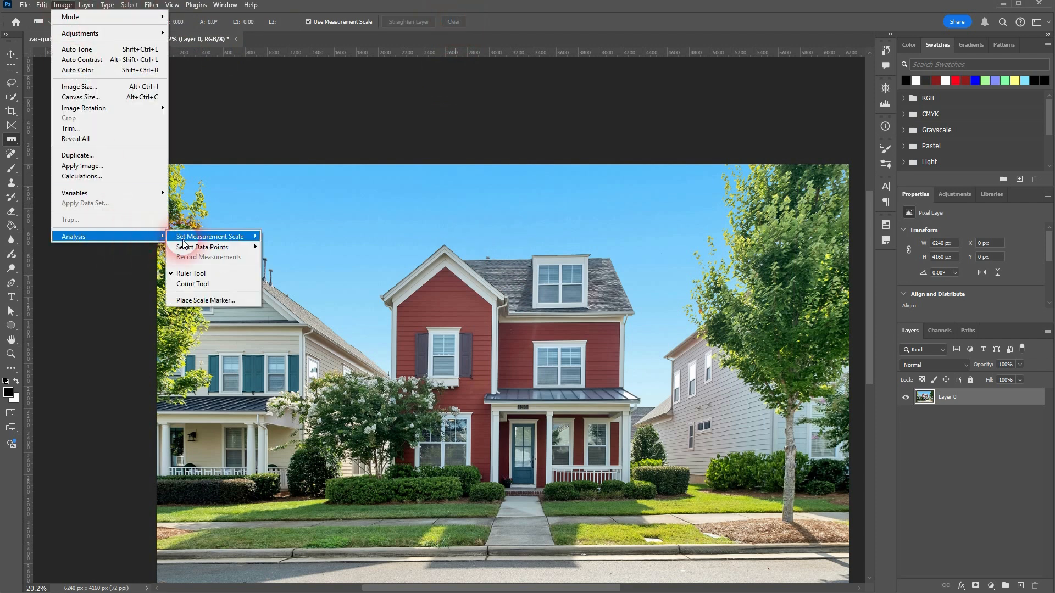
{"action": "mouse_move", "coordinate": [187, 239]}
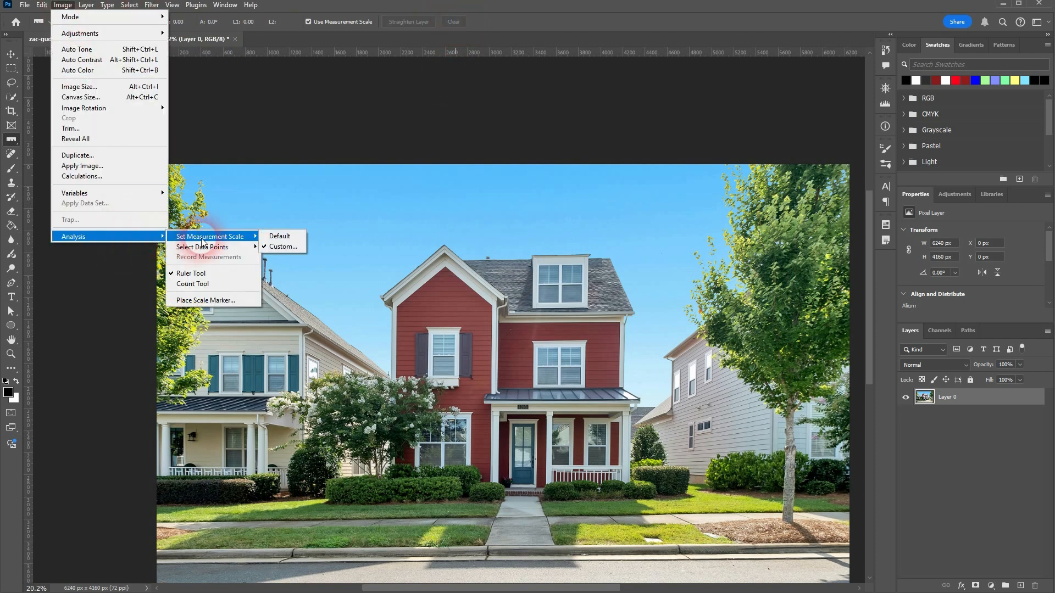
{"action": "left_click", "coordinate": [291, 241]}
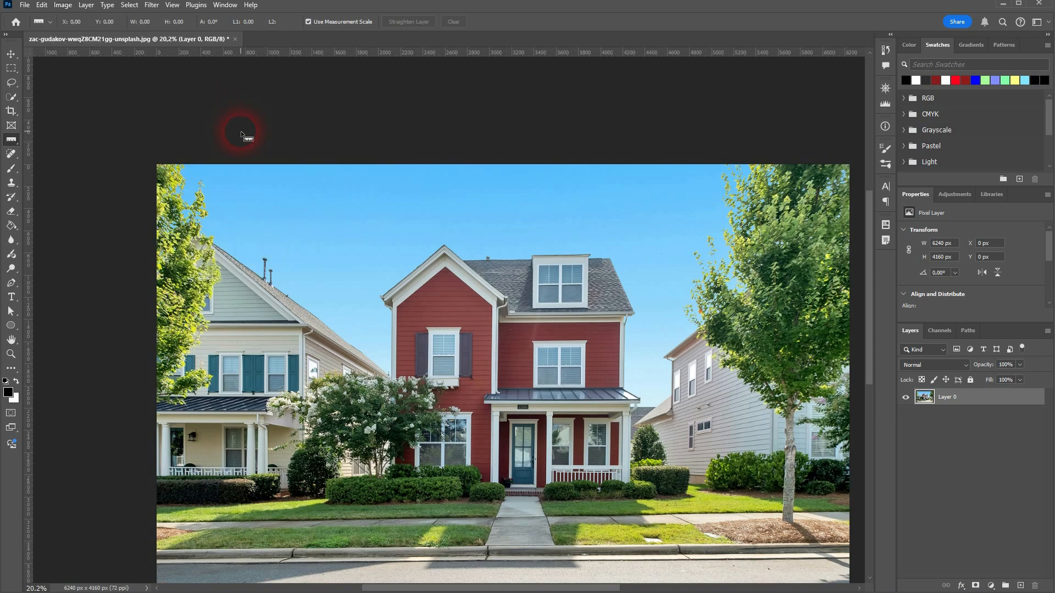